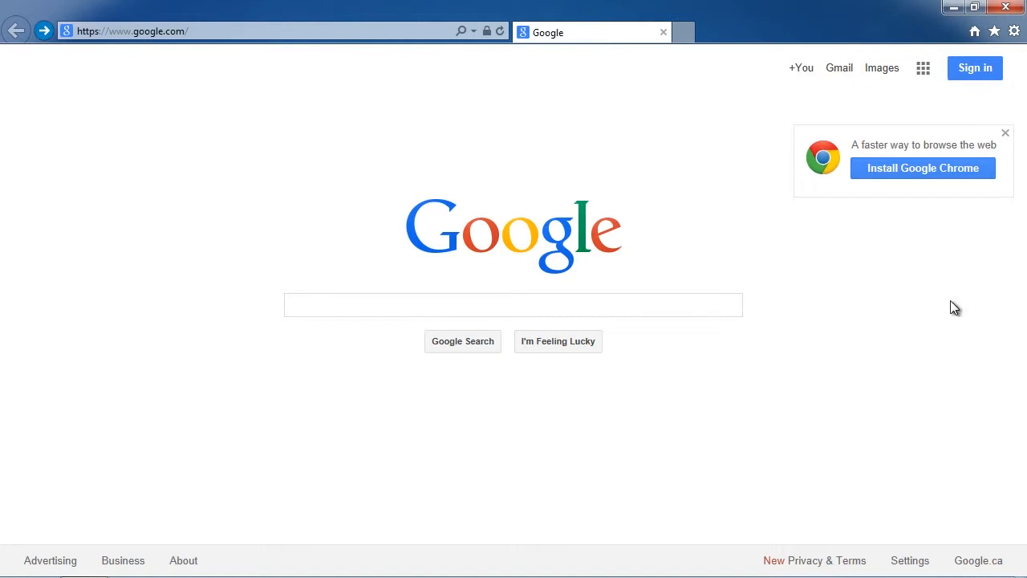
left_click(201, 31)
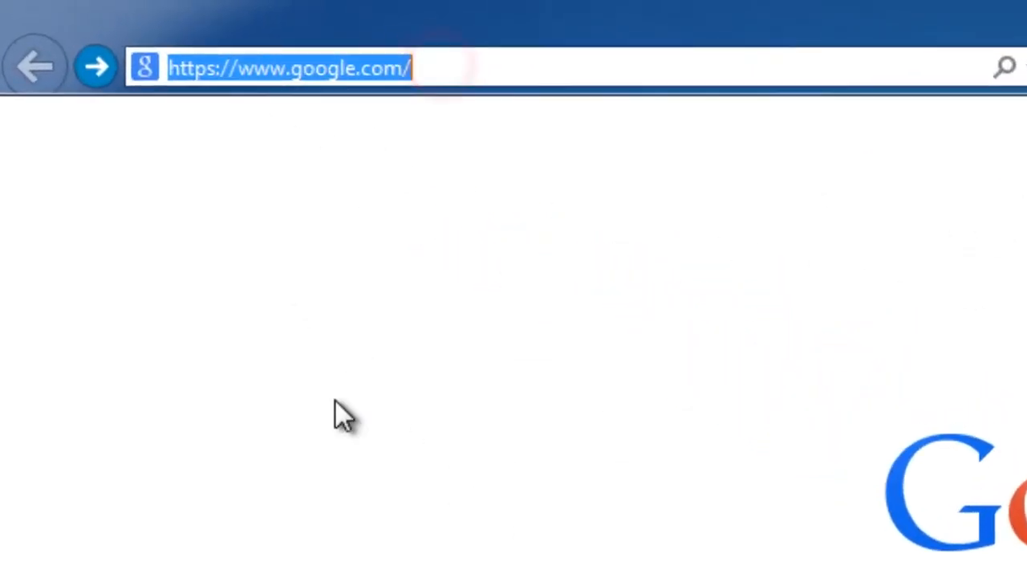
type("w")
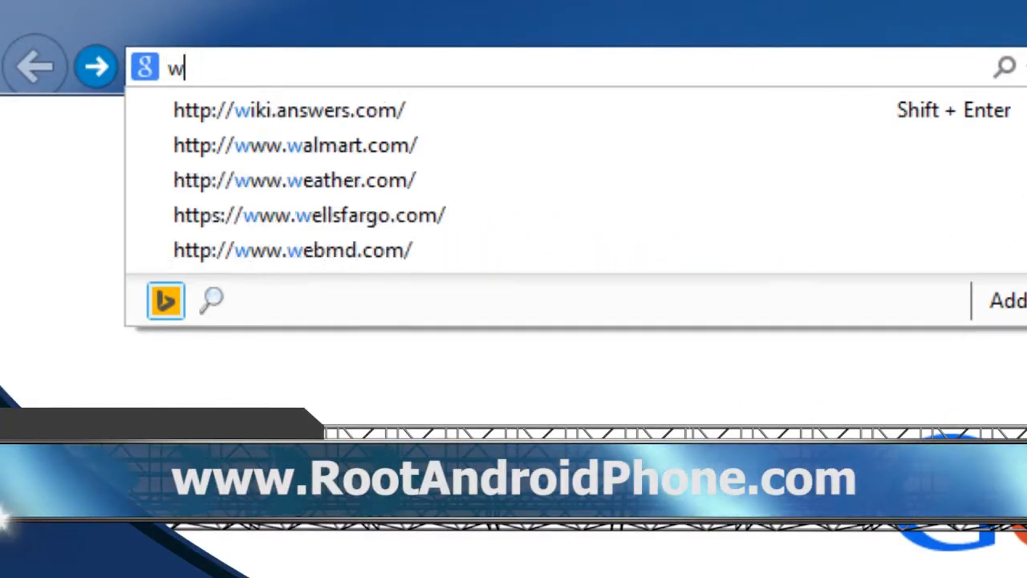
type("ww.roota")
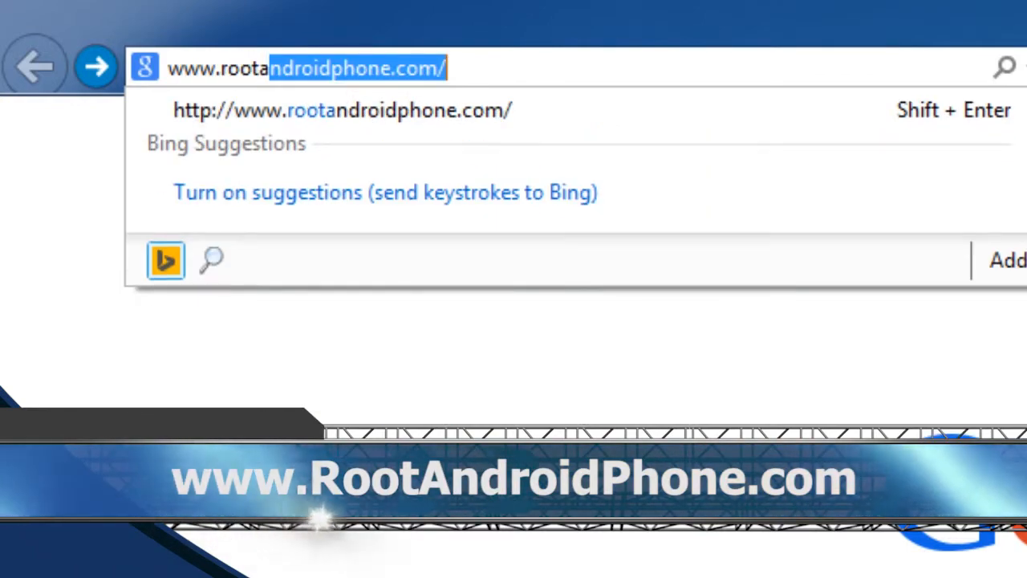
type("ndroidphone")
key("Return")
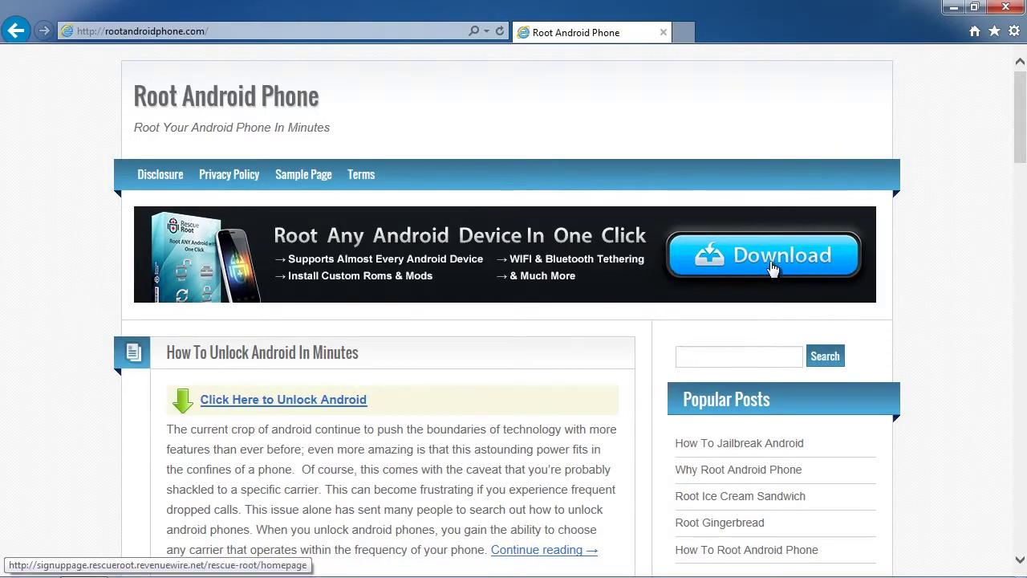
left_click(762, 255)
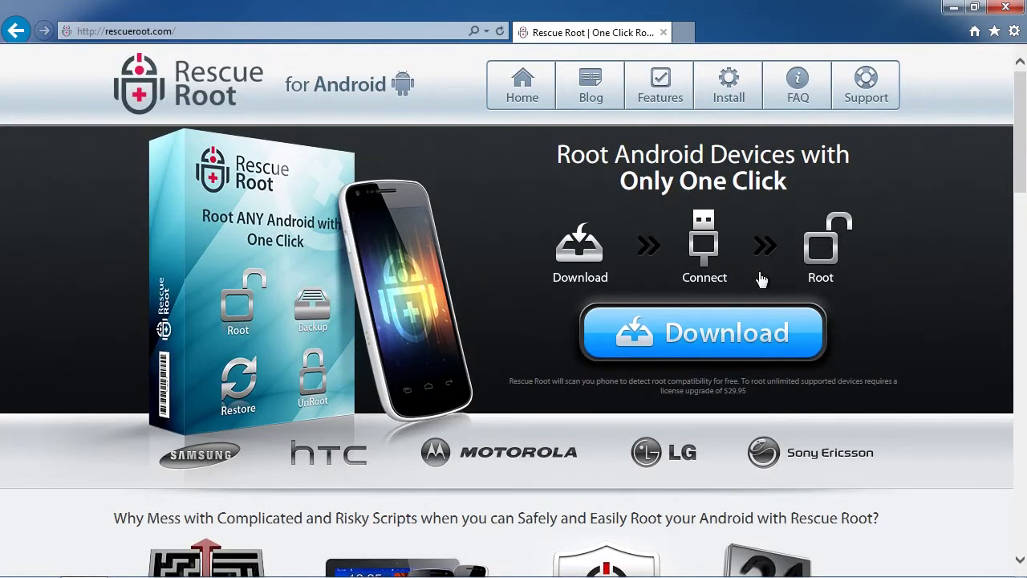
left_click(738, 337)
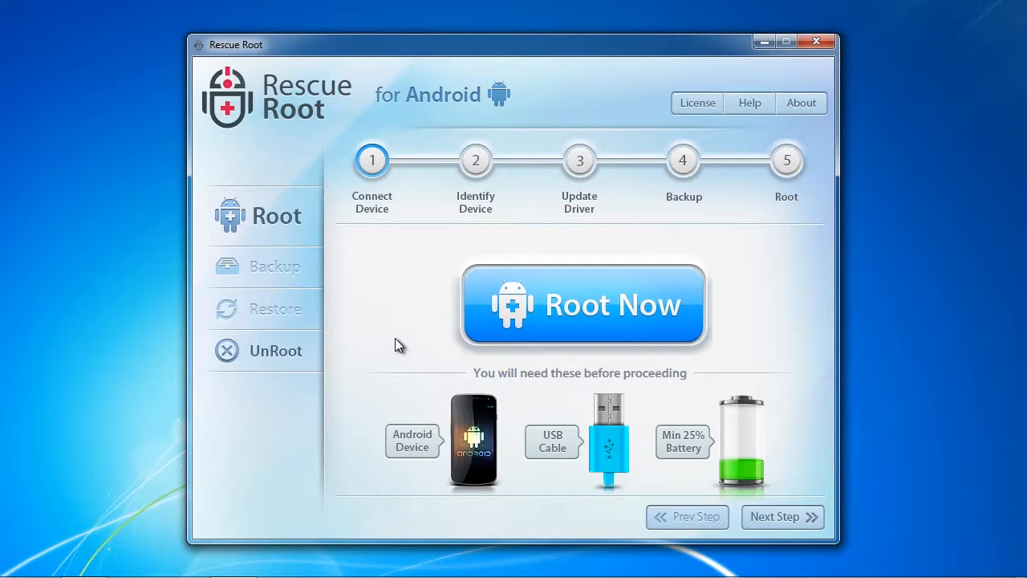
left_click(572, 307)
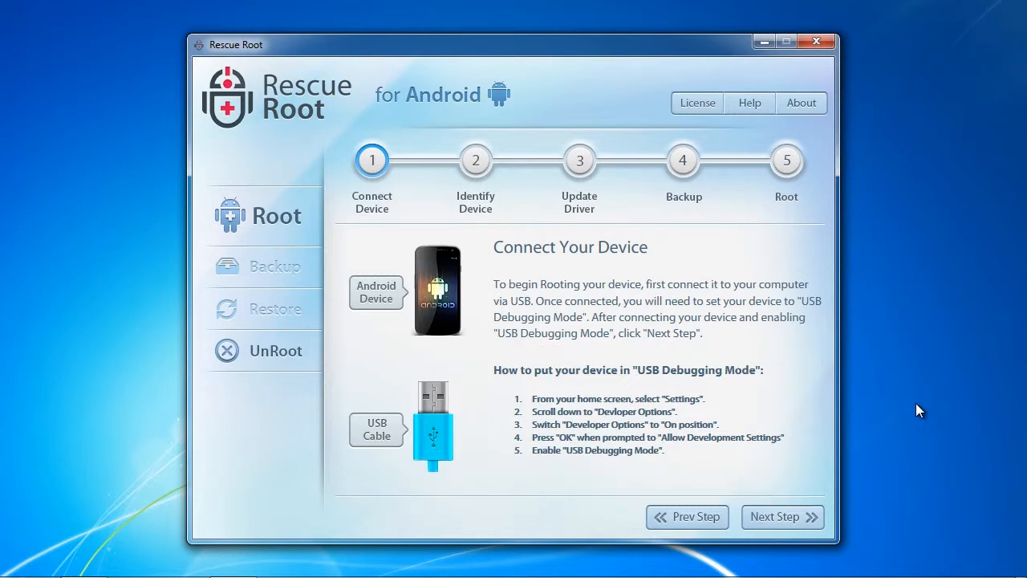
Step: Advance past Connect Your Device so Rescue Root detects the phone (Android 2.3.3, drivers installed)
left_click(779, 517)
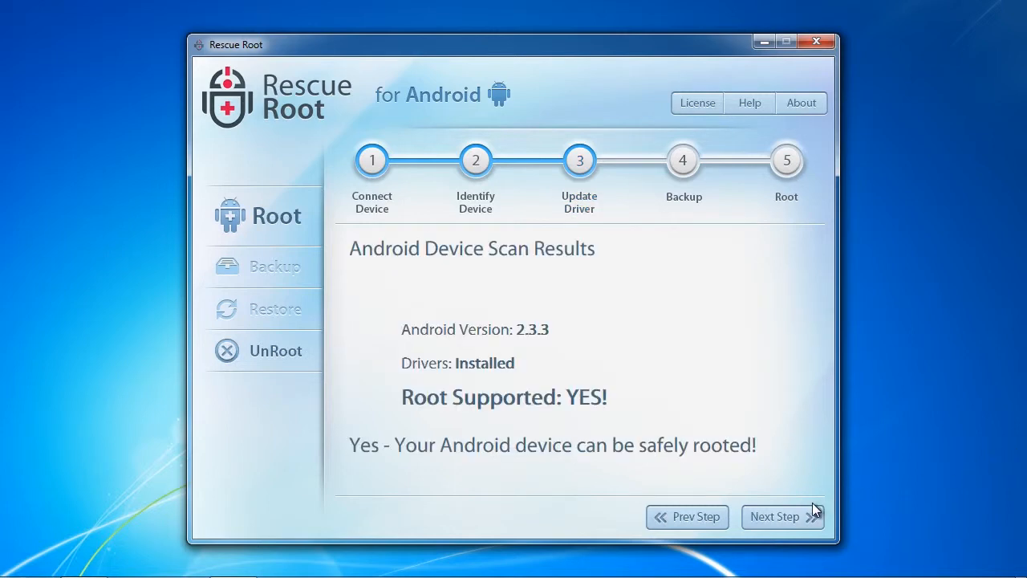
Step: Accept the scan results (Android 2.3.3, root supported) and begin rooting the device
left_click(783, 516)
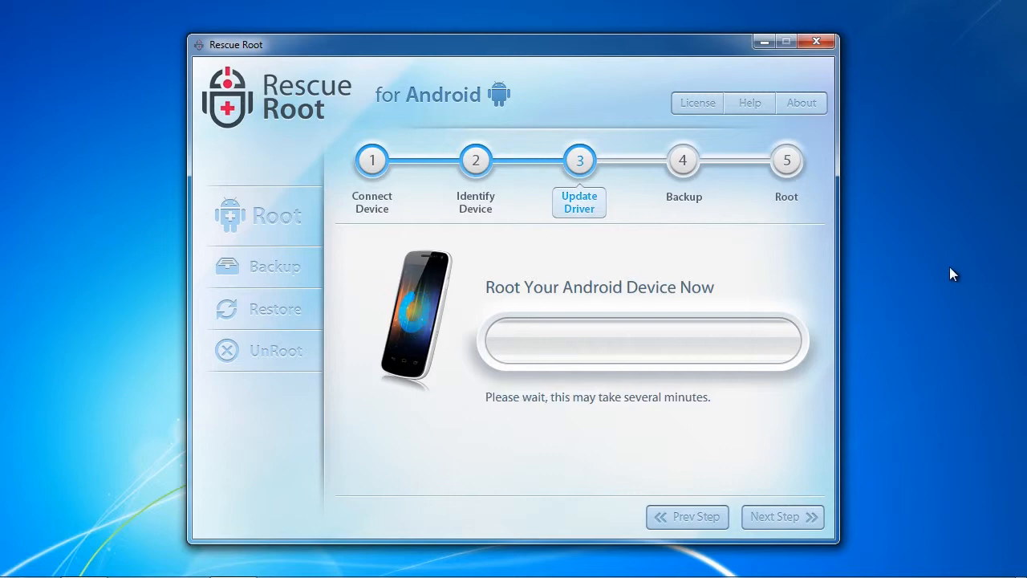
Step: Switch from the rooting progress screen back to the Root Android Phone website in Internet Explorer
key("alt+Tab")
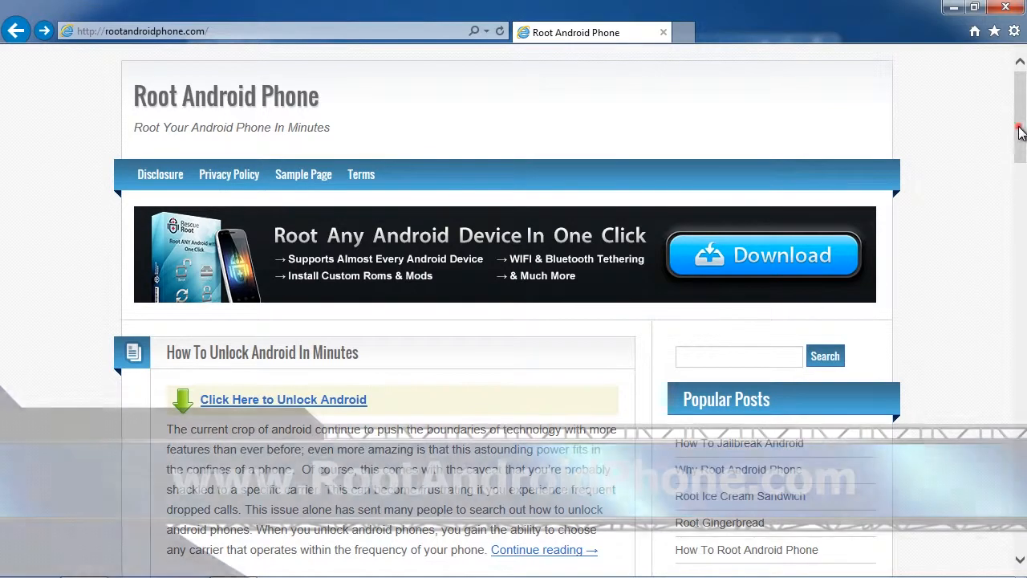
left_click_drag(1021, 131, 1023, 200)
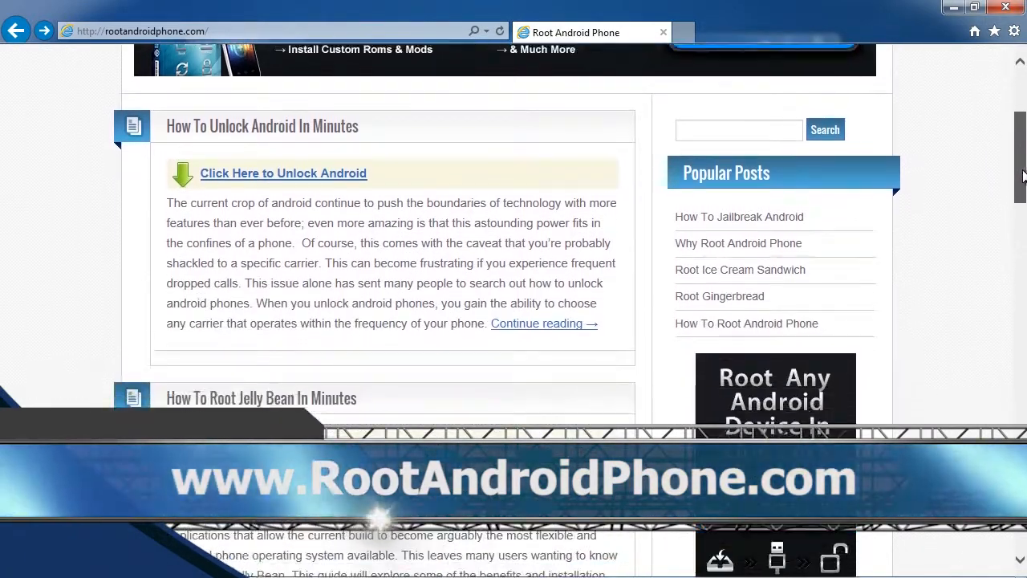